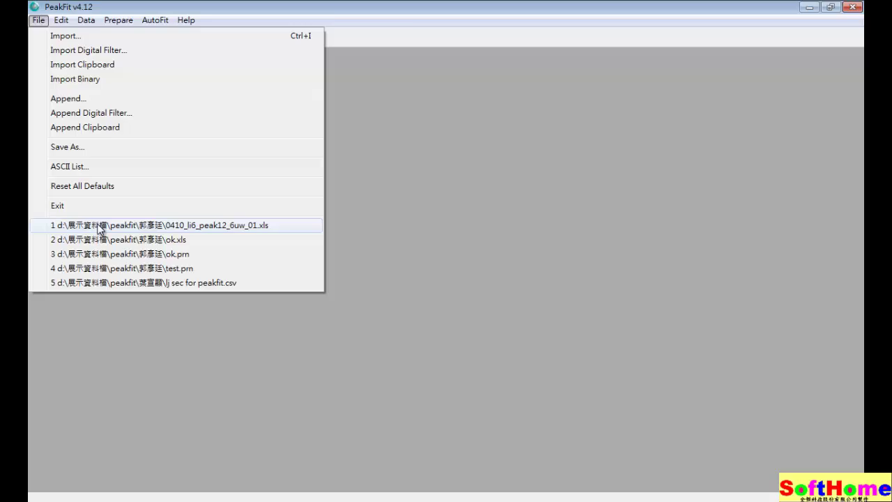
# Load recent file 0410_li6_peak12_6uw_01.xls with column A as X and column B as Y.
pyautogui.click(100, 225)
pyautogui.click(315, 248)
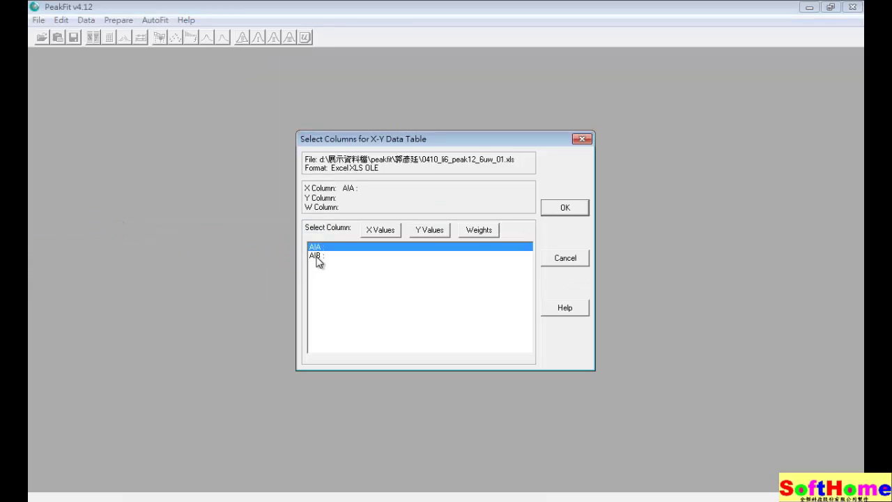
pyautogui.click(315, 256)
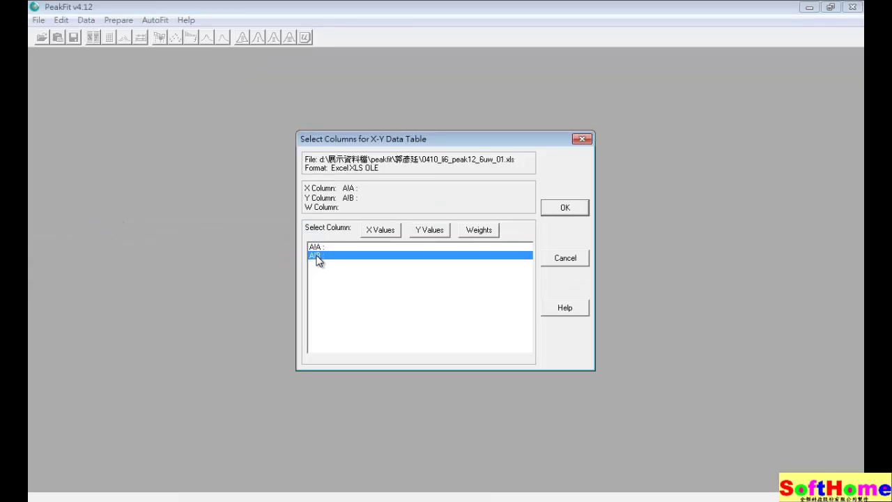
pyautogui.click(560, 211)
pyautogui.click(373, 319)
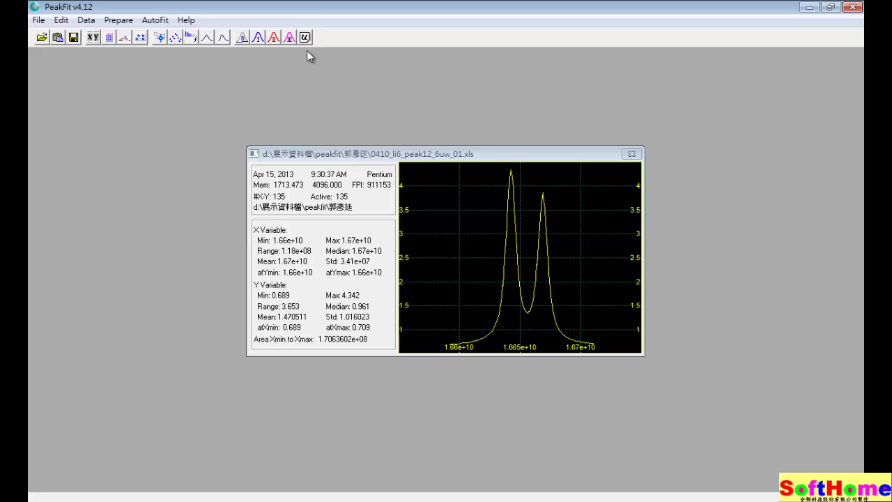
# Run AutoFit Peaks I Residuals at 25% amplitude with residual-added peaks turned off.
pyautogui.click(257, 39)
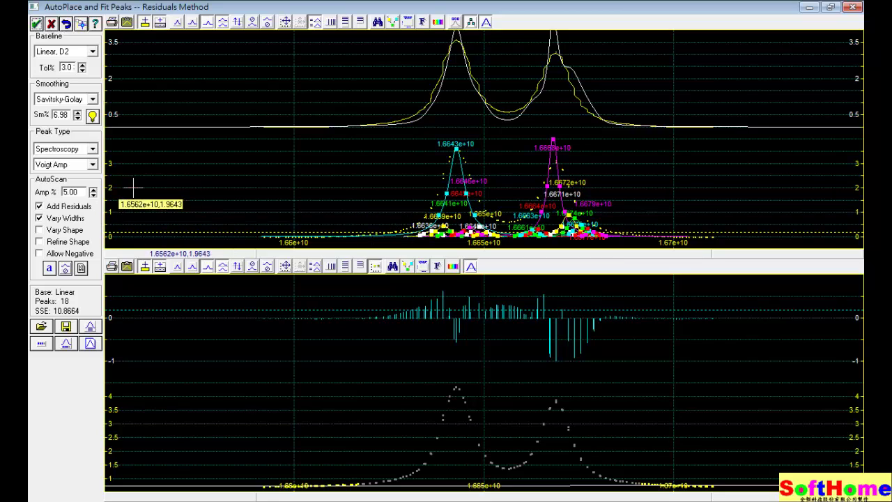
pyautogui.moveTo(82, 193); pyautogui.dragTo(53, 192)
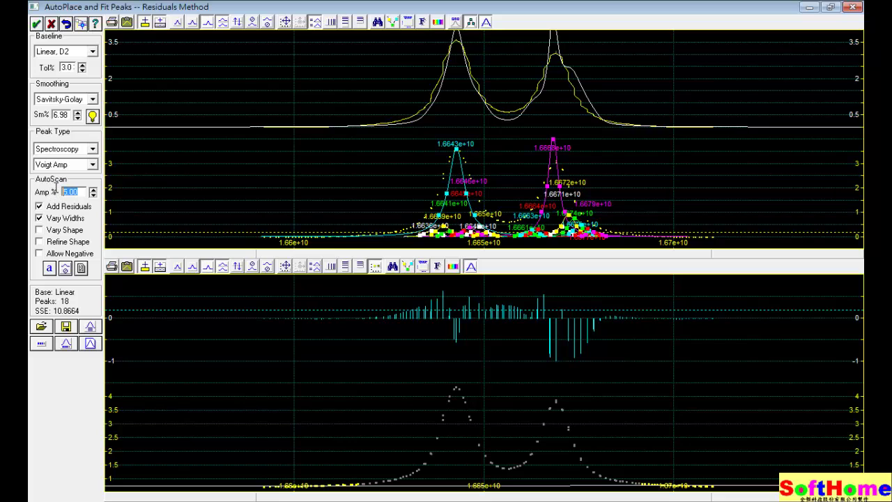
pyautogui.press('Return')
pyautogui.click(93, 210)
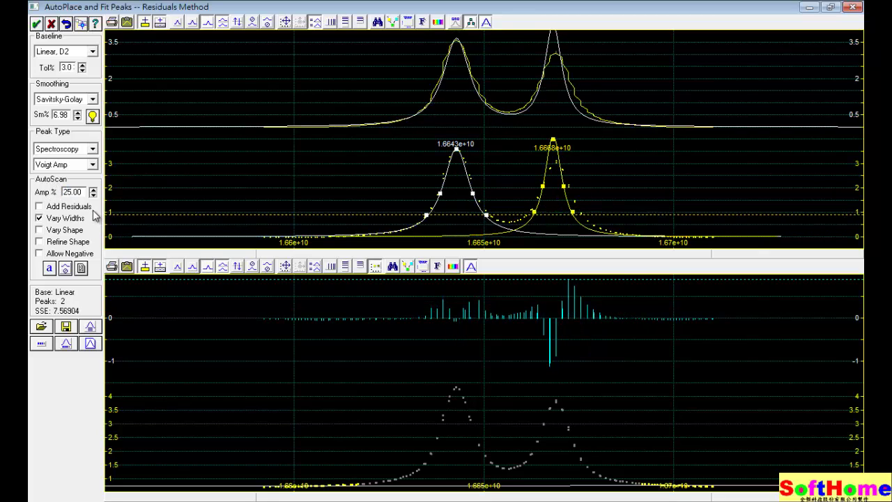
# Enable Vary Shape and run the fast numerical fit with additional adjustment, reaching SSE 0.85429.
pyautogui.click(39, 231)
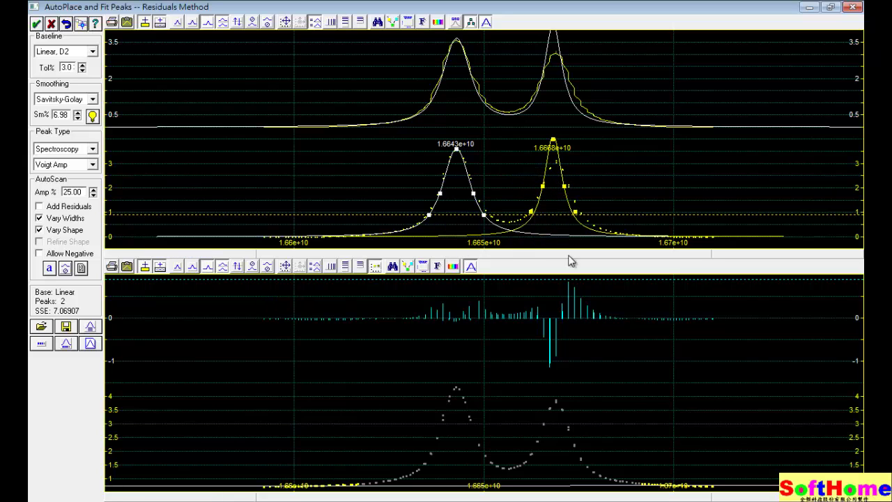
pyautogui.click(41, 344)
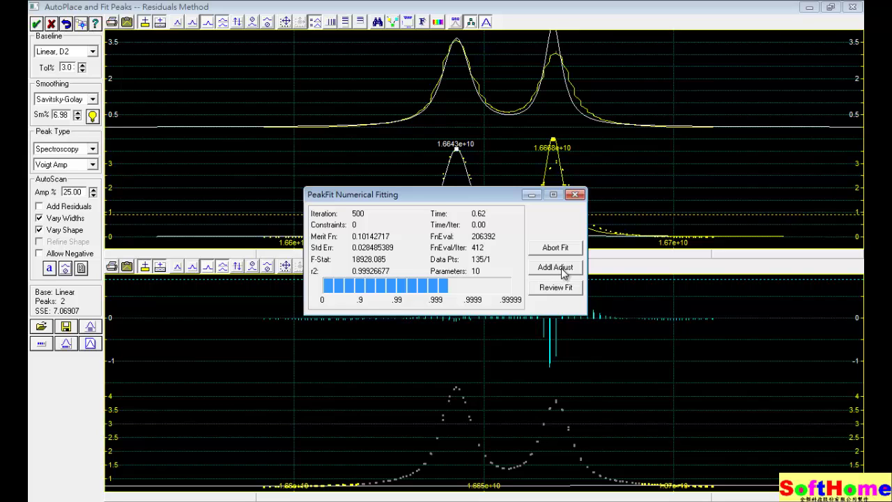
pyautogui.click(562, 268)
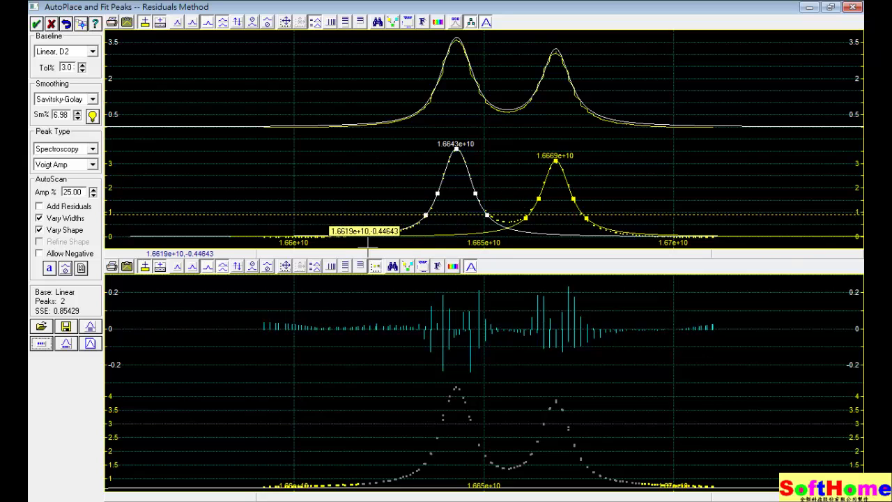
# Zoom to both peaks, toggle Vary Shape and Vary Widths, and refit to SSE 0.854195.
pyautogui.moveTo(373, 247); pyautogui.dragTo(638, 131)
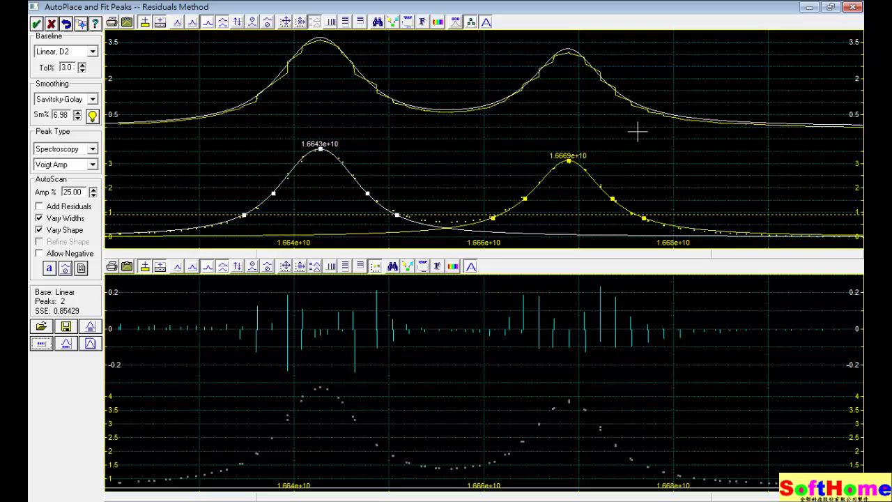
pyautogui.click(40, 231)
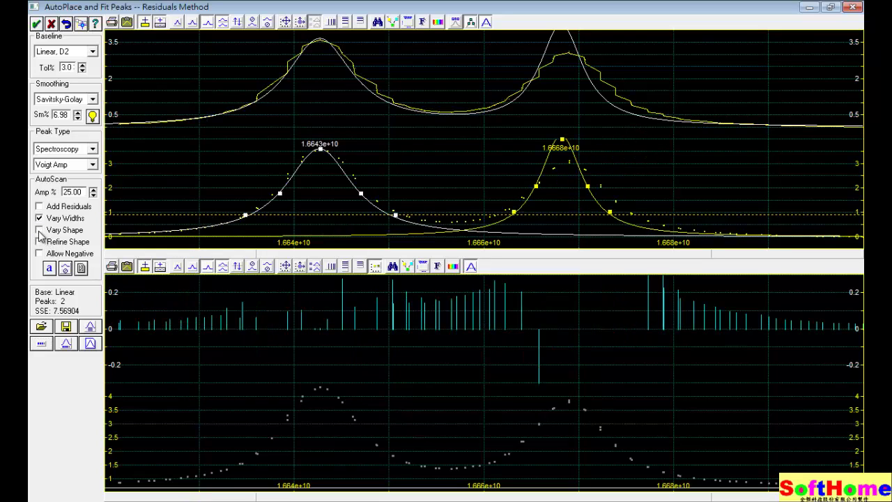
pyautogui.click(40, 219)
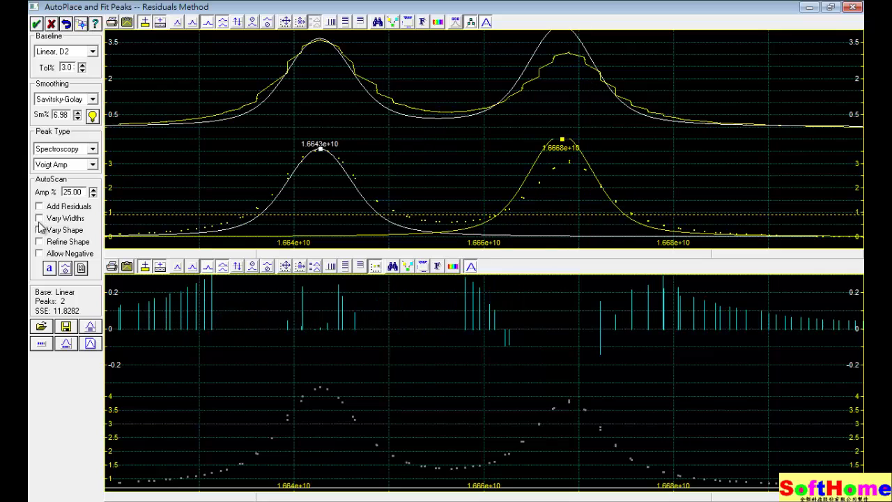
pyautogui.click(40, 231)
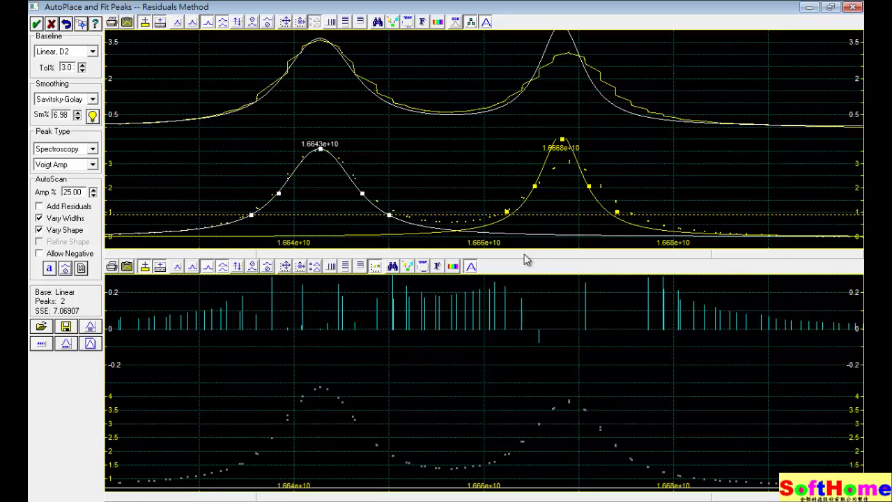
pyautogui.click(42, 343)
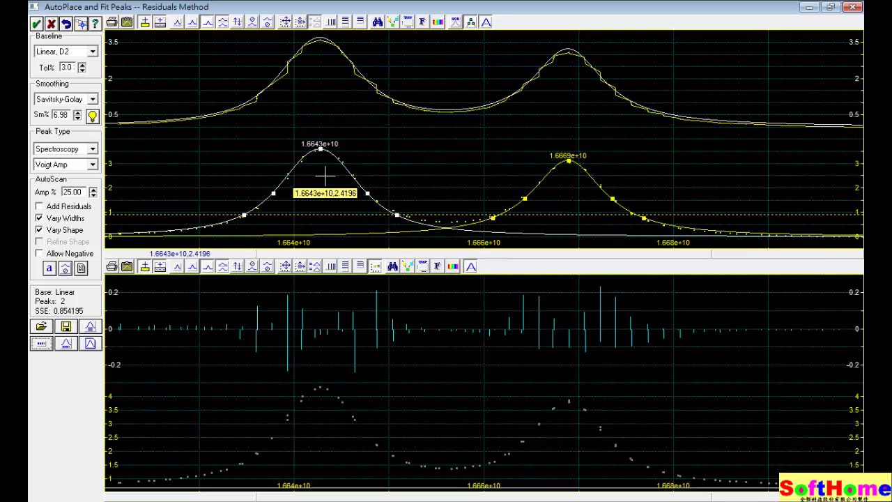
# Drag peak 1's apex right and lower, and pull peak 2's apex down.
pyautogui.click(324, 164)
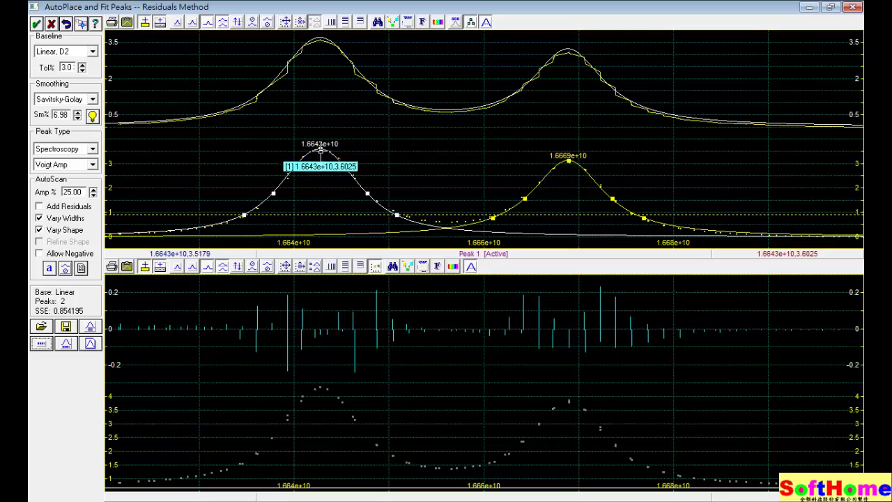
pyautogui.click(320, 148)
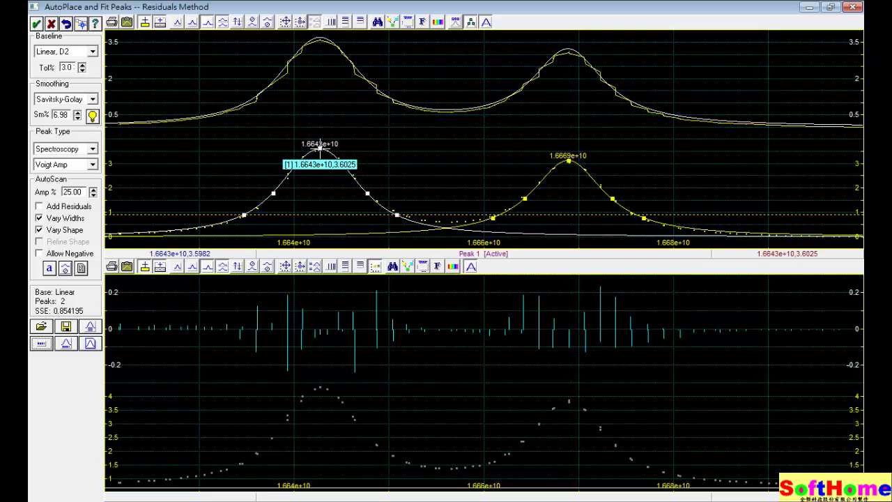
pyautogui.moveTo(320, 148); pyautogui.dragTo(331, 161)
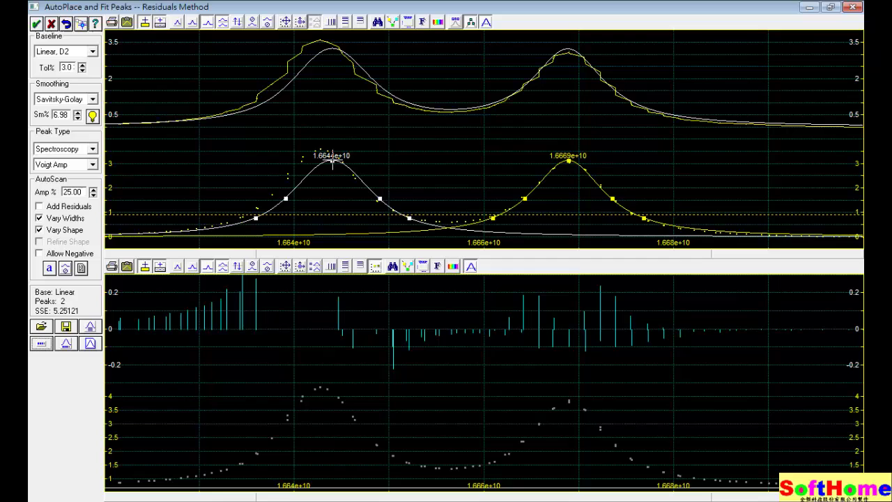
pyautogui.click(569, 161)
pyautogui.moveTo(569, 161)
pyautogui.mouseDown()
pyautogui.moveTo(562, 172)
pyautogui.moveTo(563, 179)
pyautogui.moveTo(570, 165)
pyautogui.moveTo(571, 177)
pyautogui.mouseUp()
pyautogui.click(569, 162)
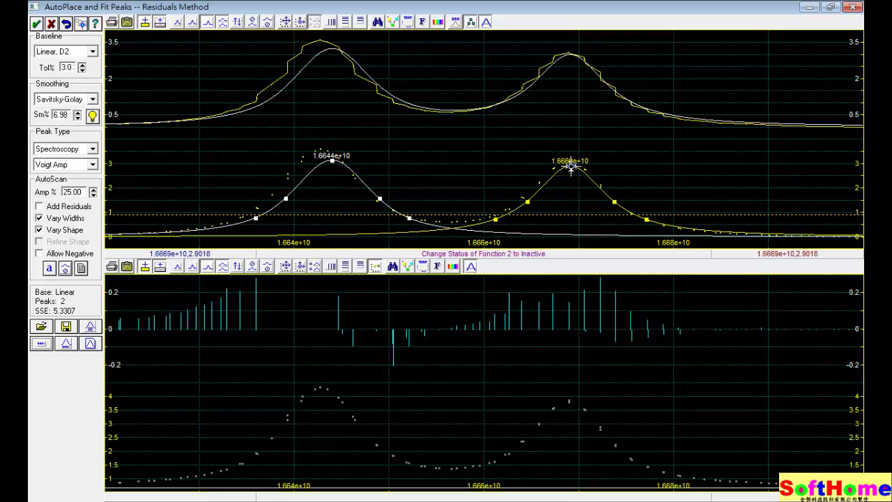
pyautogui.click(571, 179)
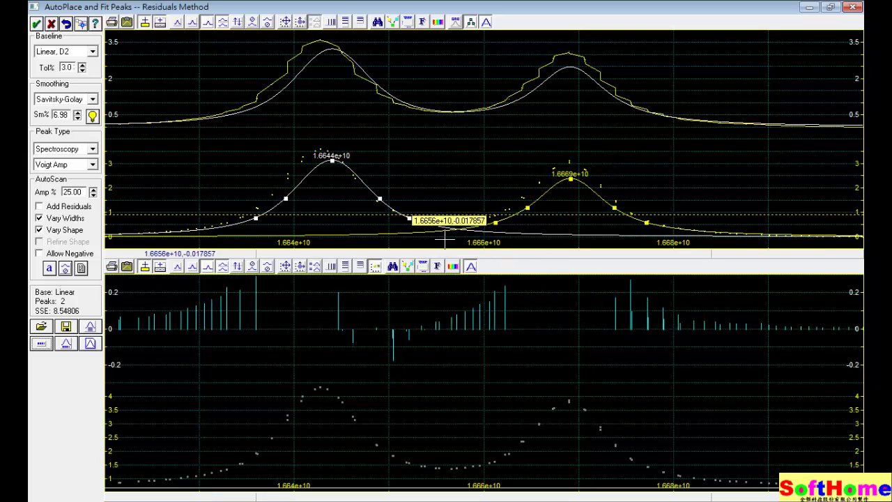
# Lower peak 1 further and review the resulting SSE 9.64407 fit.
pyautogui.click(333, 161)
pyautogui.moveTo(332, 161); pyautogui.dragTo(329, 168)
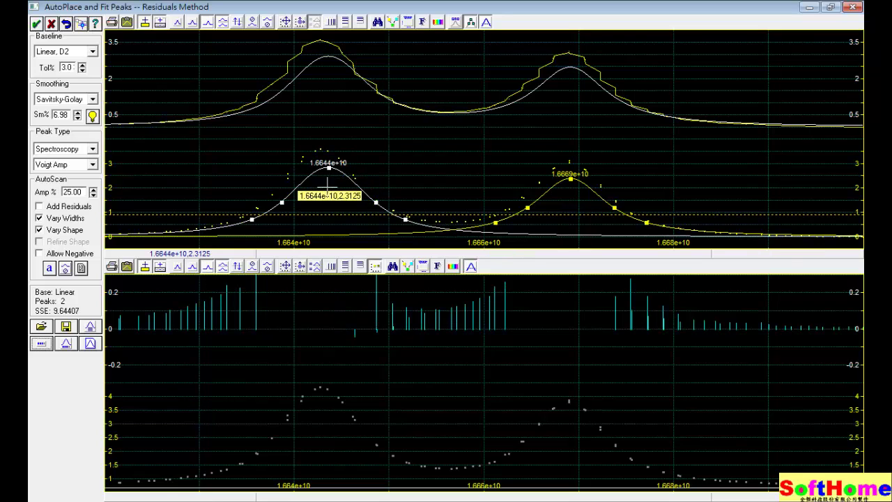
pyautogui.click(95, 347)
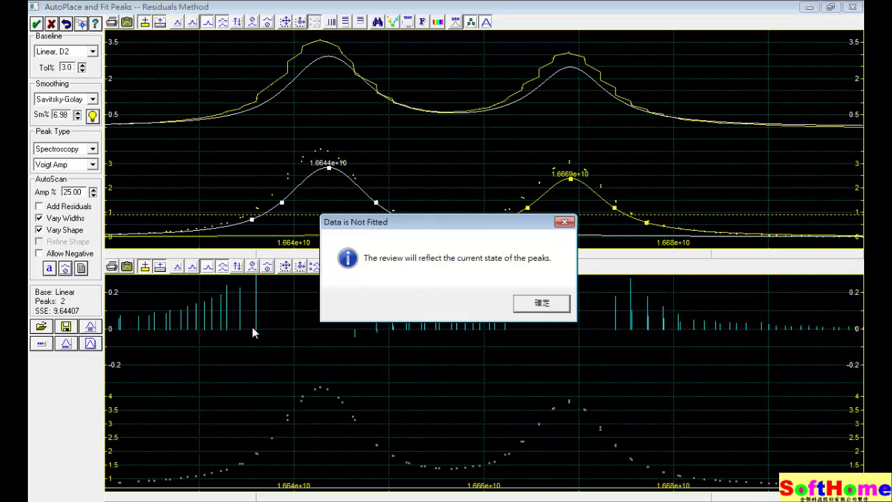
# Export the fit as ASCII data, overwriting the existing ok.prn.
pyautogui.click(556, 307)
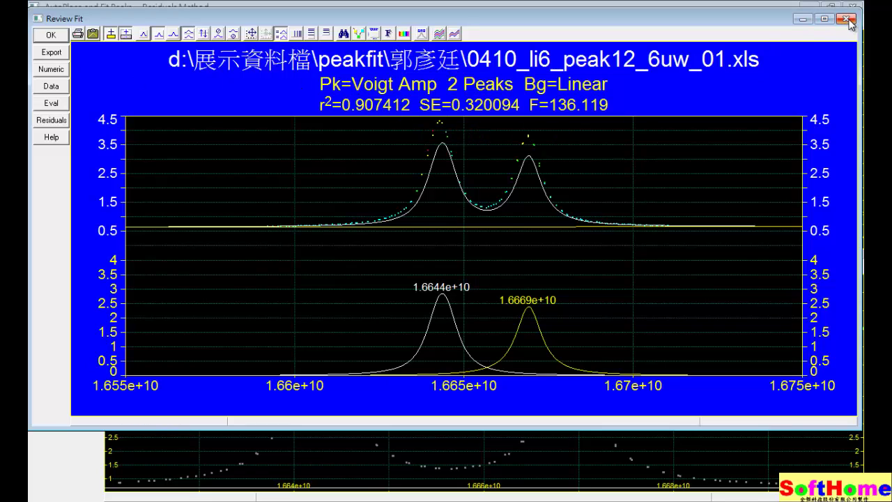
pyautogui.click(51, 56)
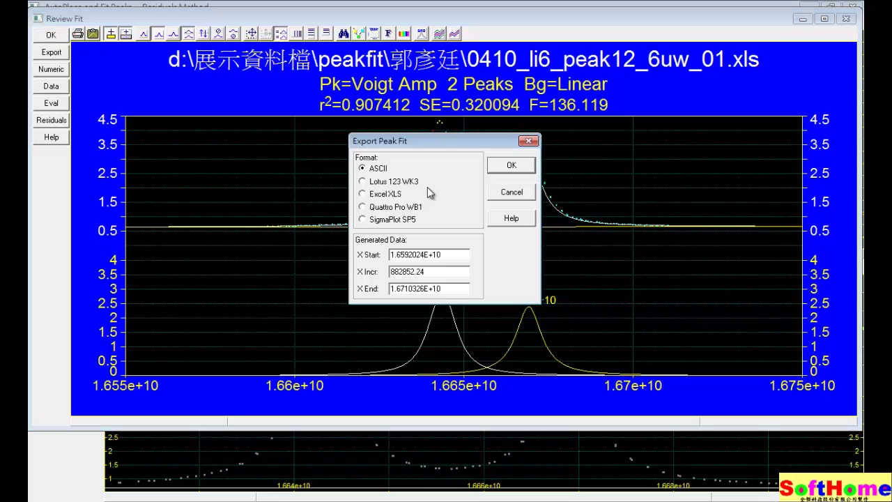
pyautogui.click(511, 169)
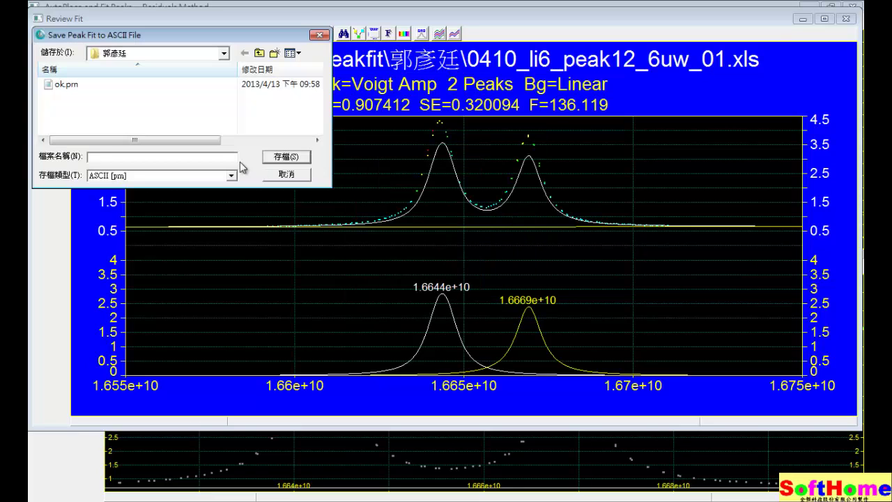
pyautogui.click(66, 84)
pyautogui.click(295, 160)
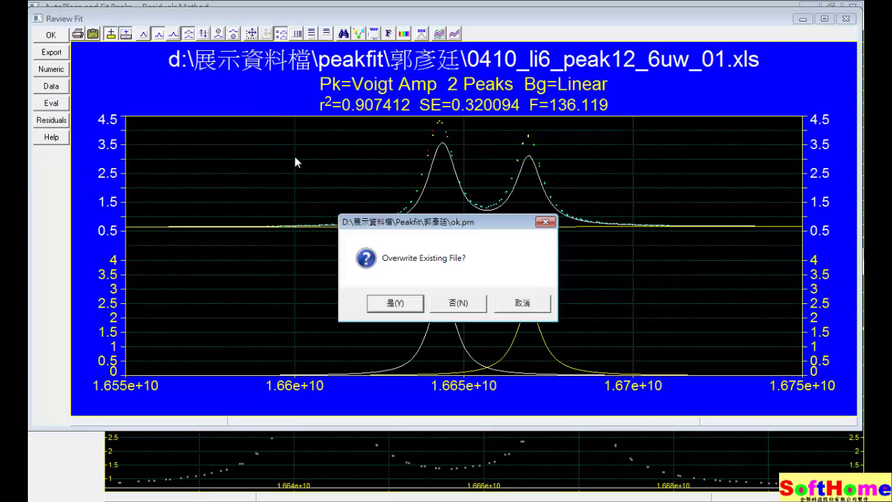
pyautogui.click(399, 304)
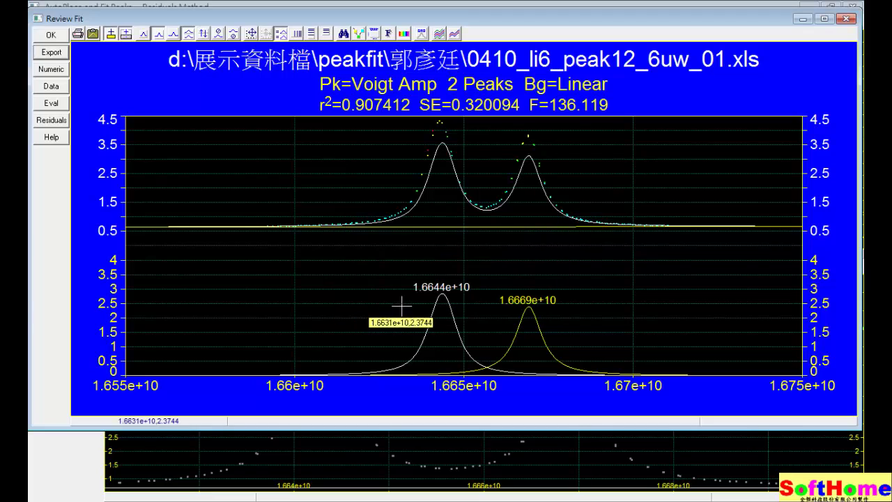
# Reopen the ASCII export dialog and open ok.prn from its file list.
pyautogui.click(51, 52)
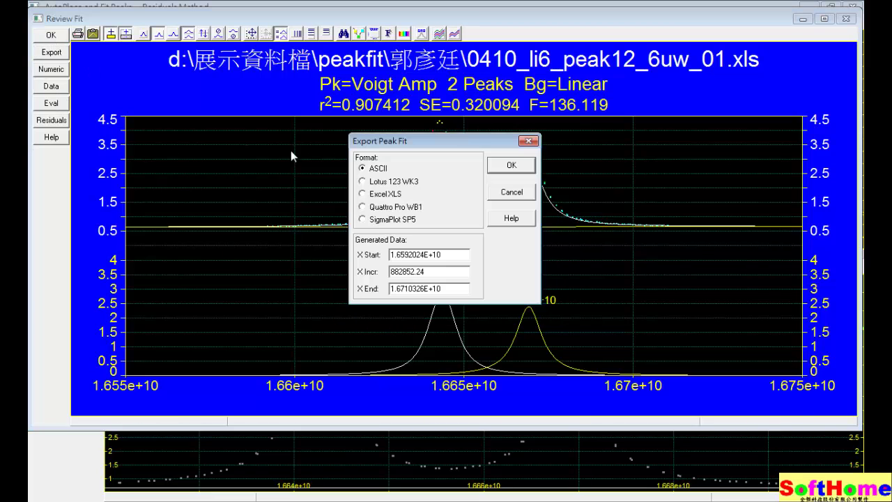
pyautogui.click(506, 170)
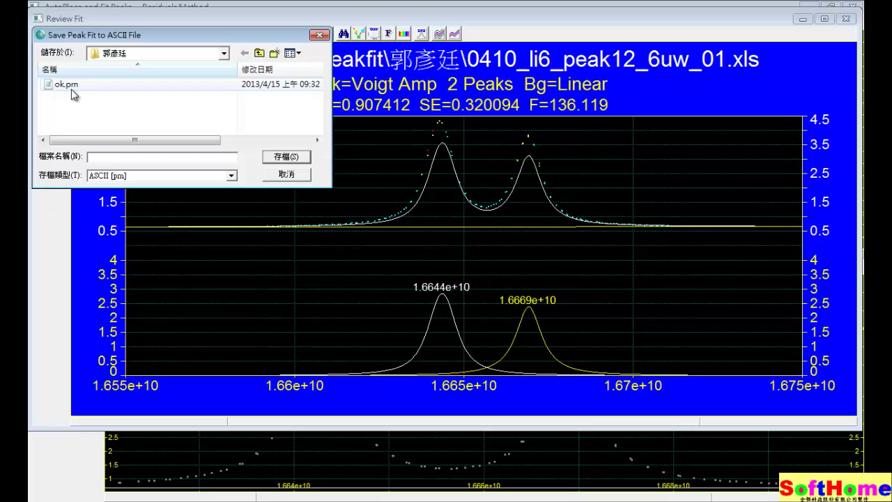
pyautogui.click(72, 92)
pyautogui.rightClick(72, 89)
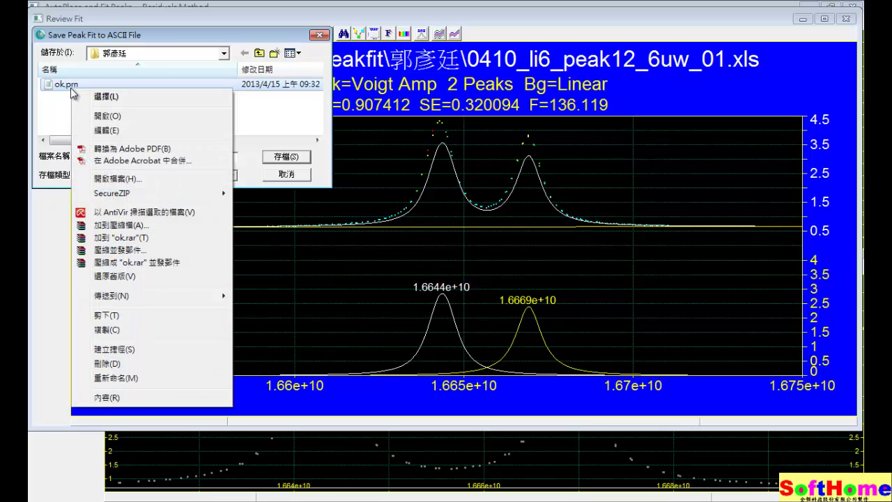
pyautogui.click(110, 119)
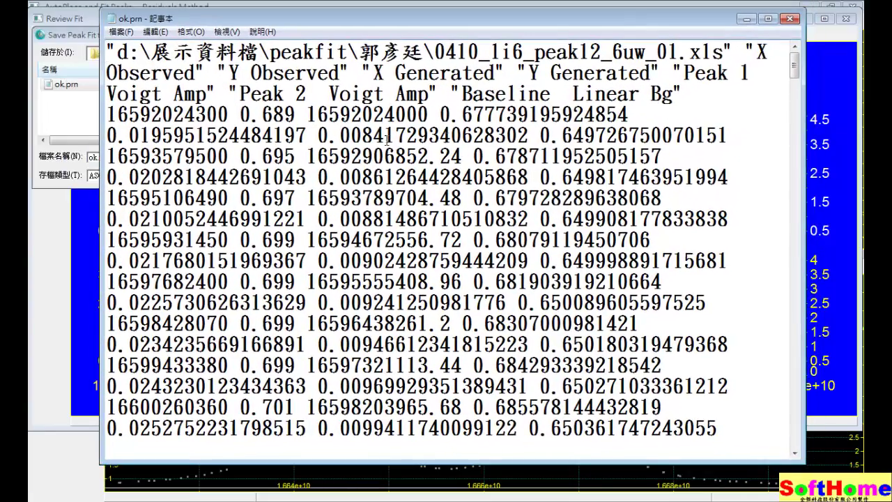
# Maximize Notepad and set its font size to 14.
pyautogui.click(768, 18)
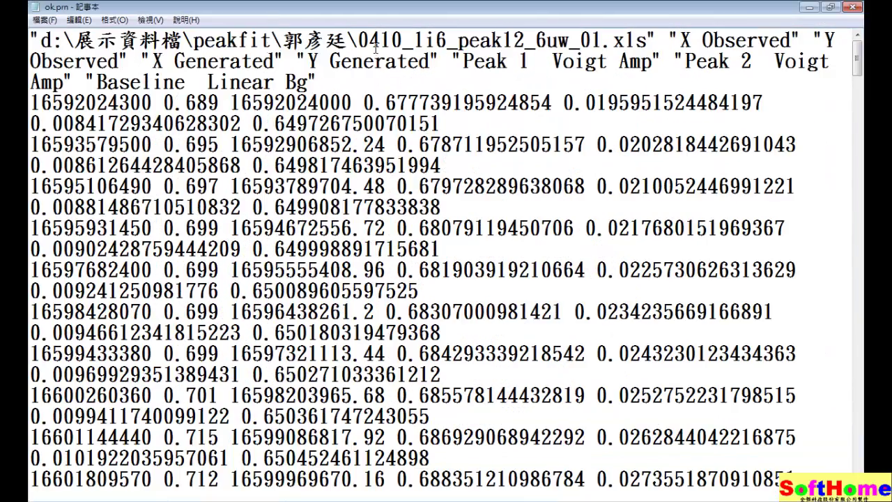
pyautogui.click(109, 20)
pyautogui.click(129, 59)
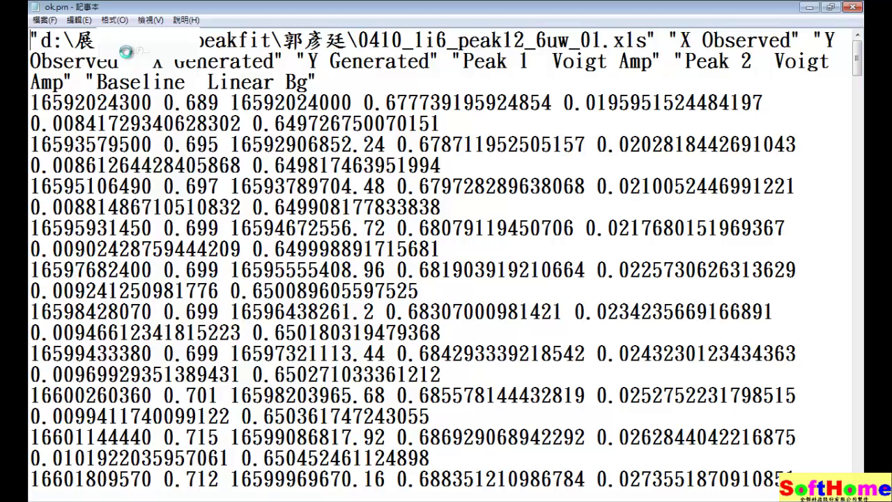
pyautogui.moveTo(305, 202); pyautogui.dragTo(306, 181)
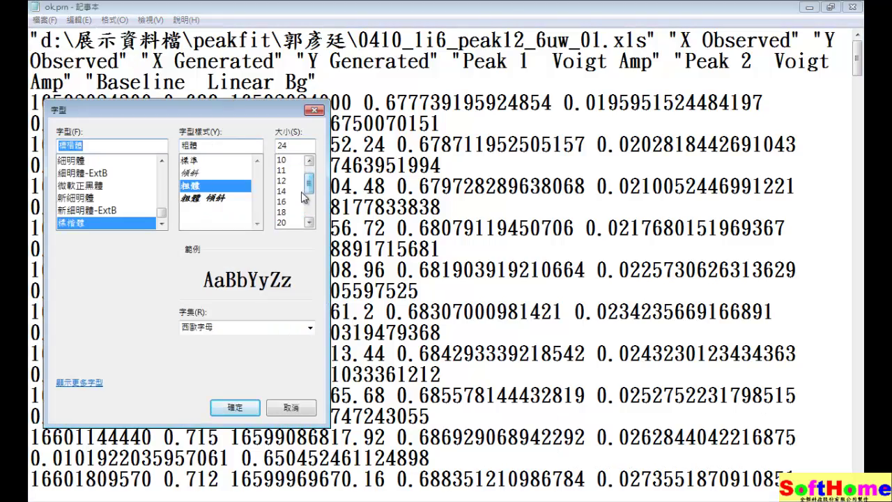
pyautogui.click(285, 192)
pyautogui.click(234, 408)
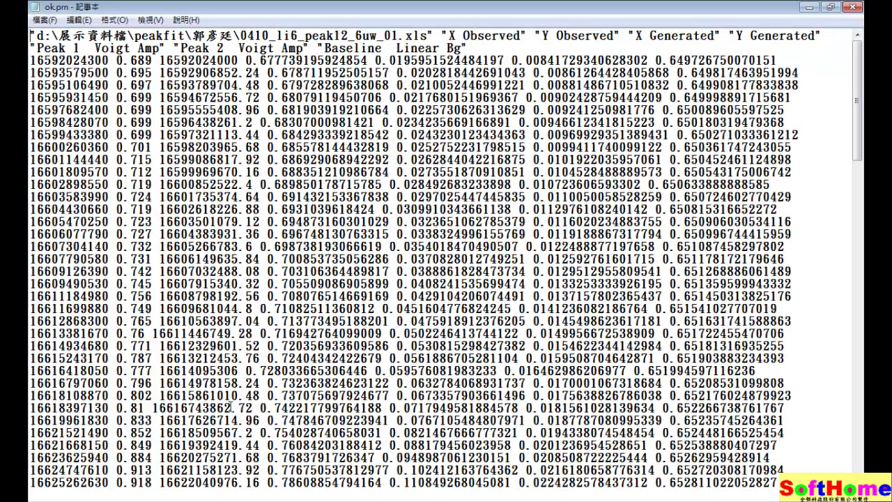
pyautogui.doubleClick(110, 61)
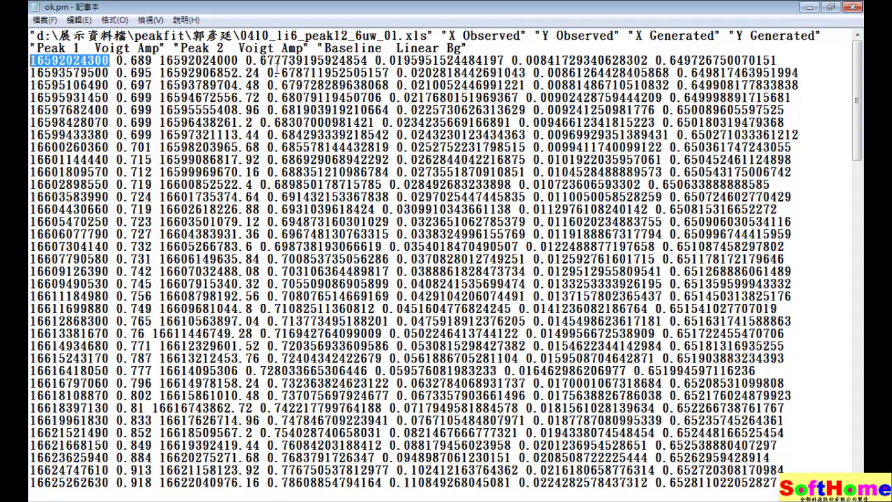
pyautogui.click(253, 62)
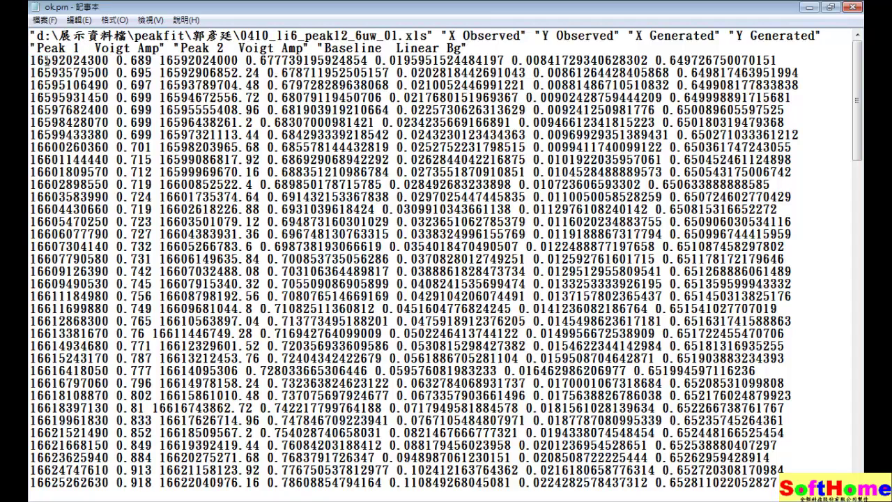
pyautogui.moveTo(37, 60); pyautogui.dragTo(110, 63)
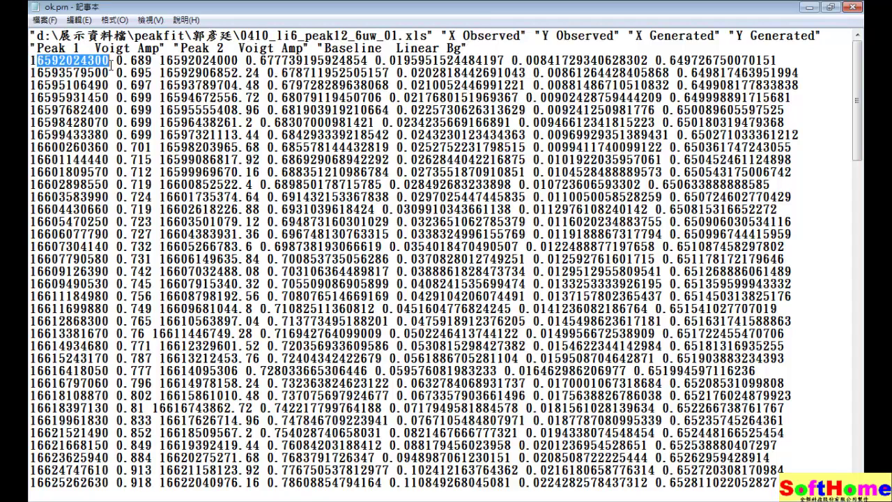
pyautogui.click(854, 7)
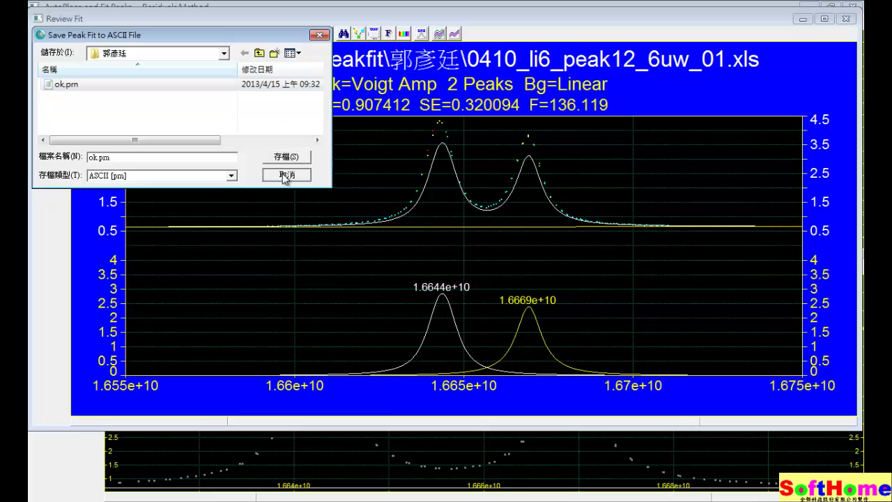
# Cancel the save dialog, close Review Fit, and return to automatic peak placement.
pyautogui.click(287, 173)
pyautogui.click(842, 19)
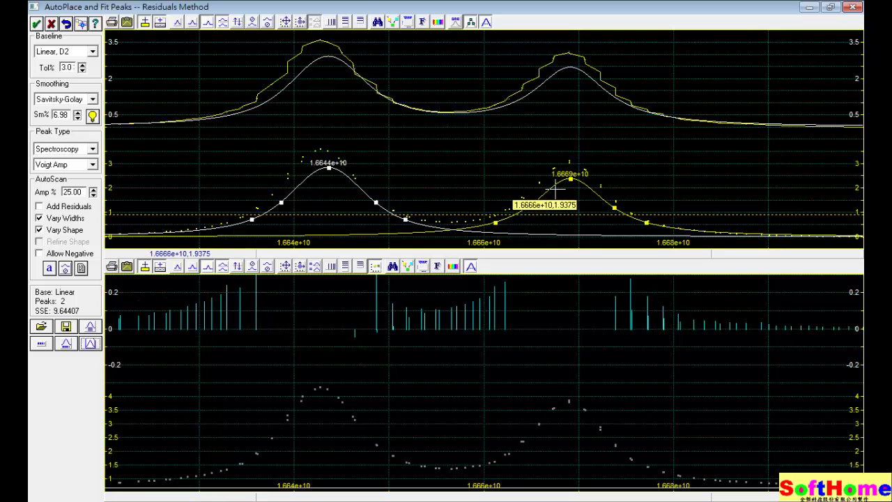
pyautogui.click(42, 343)
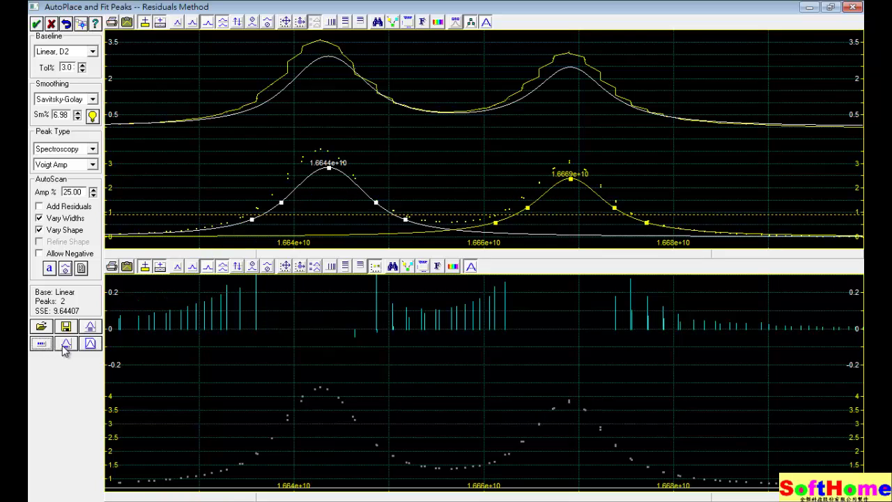
pyautogui.click(66, 344)
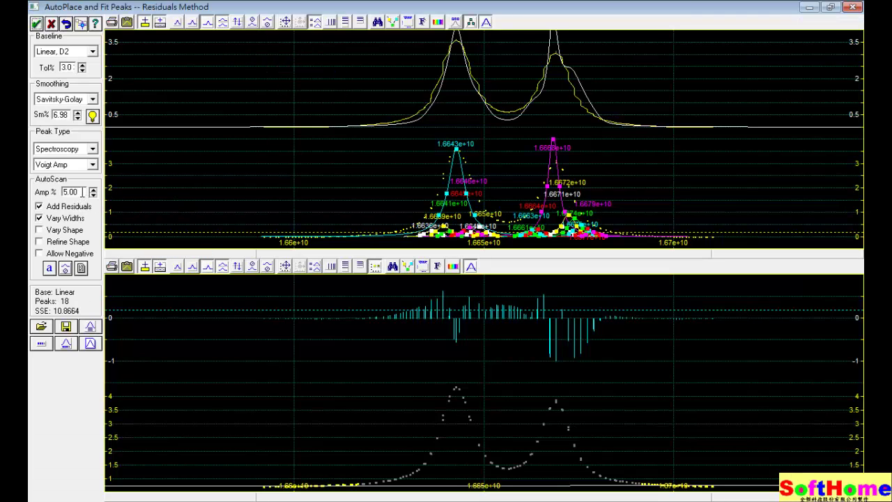
# Set the amplitude threshold to 25% with peak widths and shapes varying.
pyautogui.moveTo(82, 193); pyautogui.dragTo(30, 198)
pyautogui.write('25')
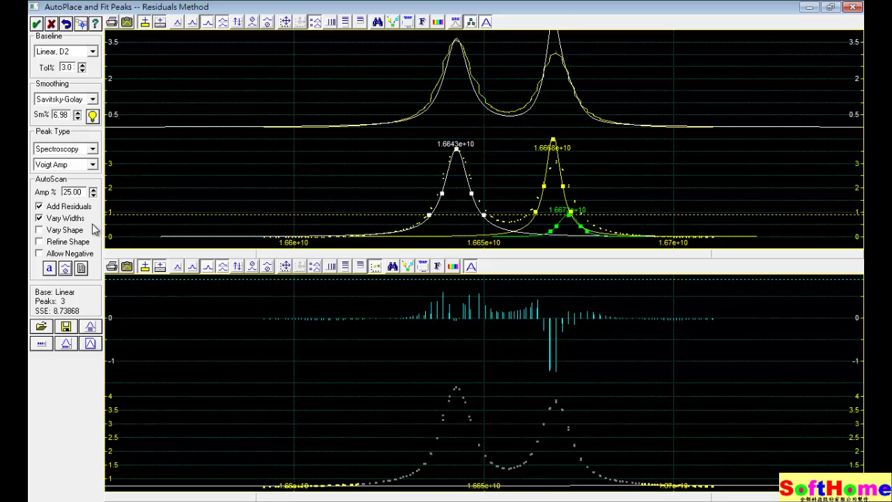
pyautogui.click(92, 223)
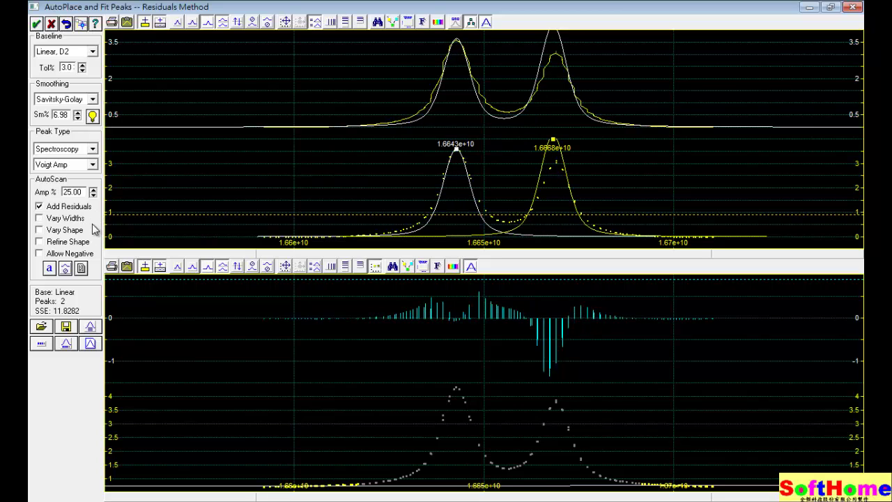
pyautogui.click(40, 218)
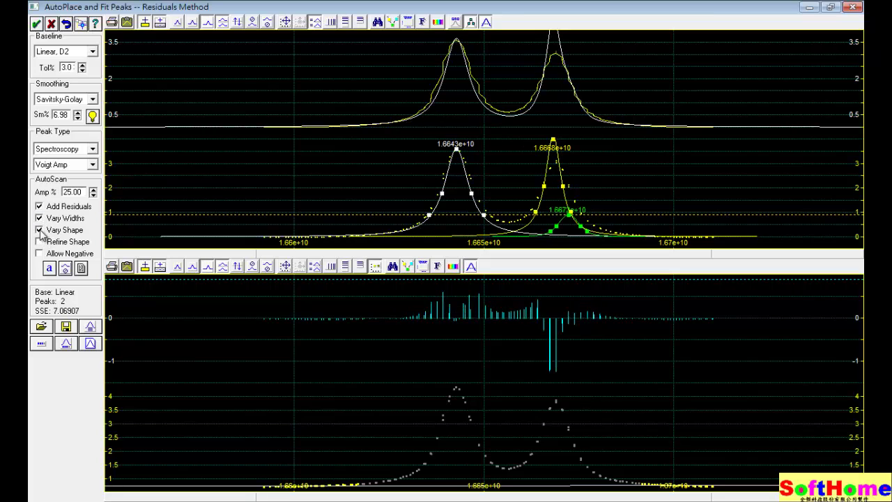
pyautogui.click(39, 230)
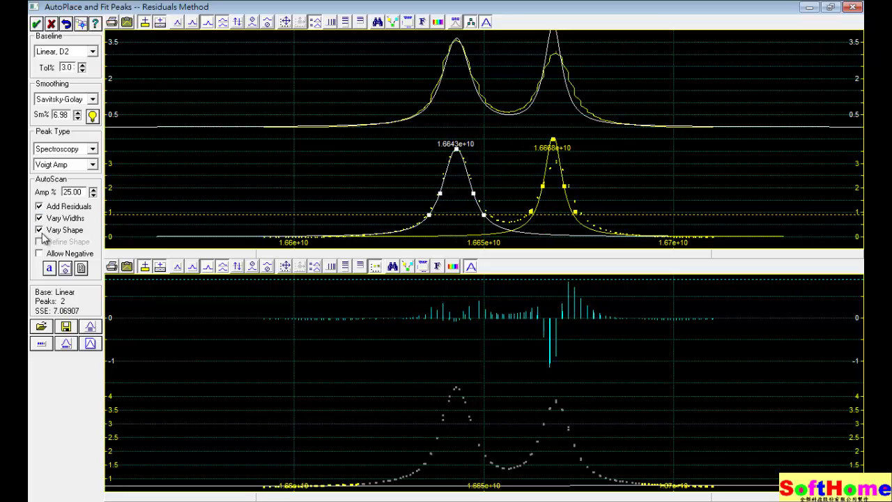
# Fit both Voigt peaks with additional adjustment and review the r² 0.999301, SSE 0.85429 result.
pyautogui.click(41, 345)
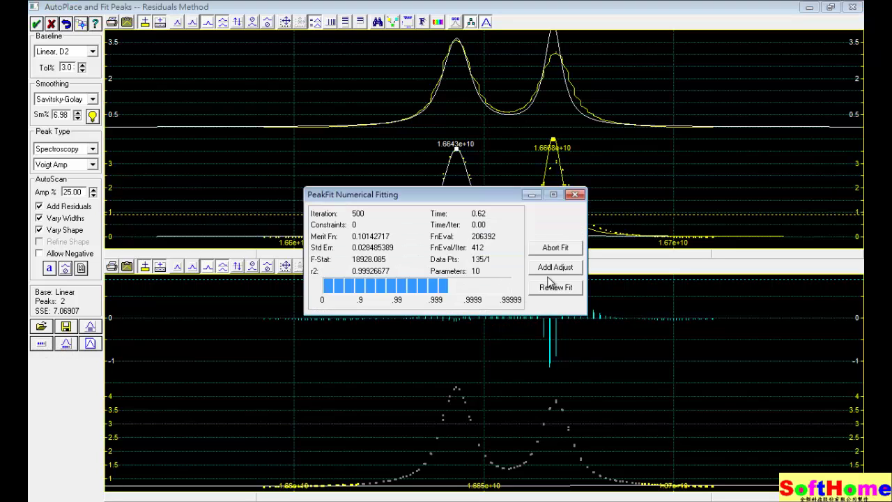
pyautogui.click(551, 273)
pyautogui.click(67, 345)
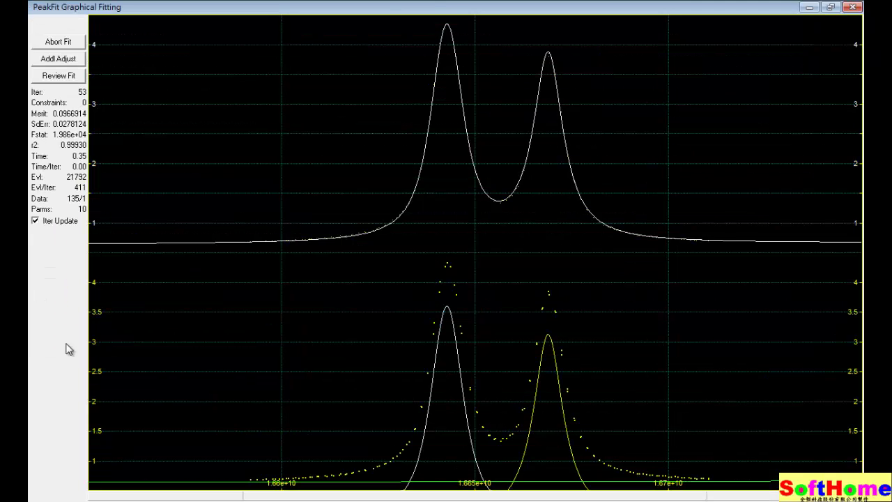
pyautogui.click(59, 77)
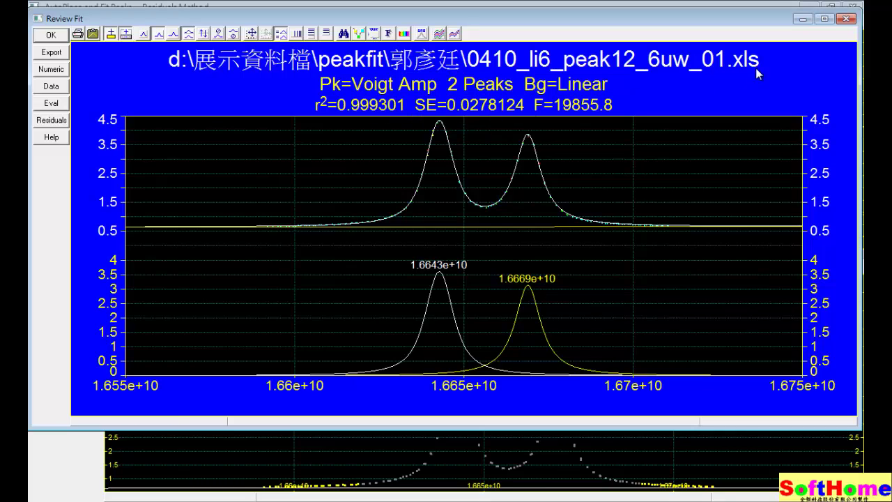
pyautogui.click(847, 19)
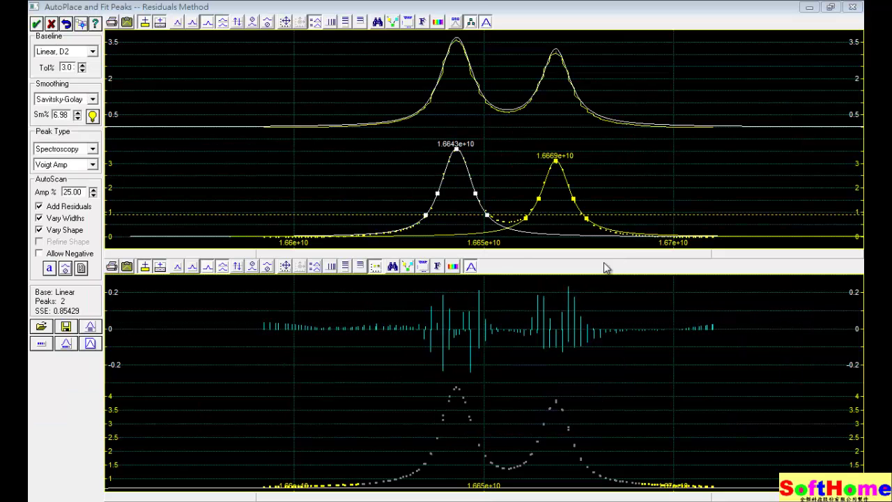
# Zoom into both peaks and inspect each peak's parameter estimates in its Modify Function dialog.
pyautogui.click(457, 148)
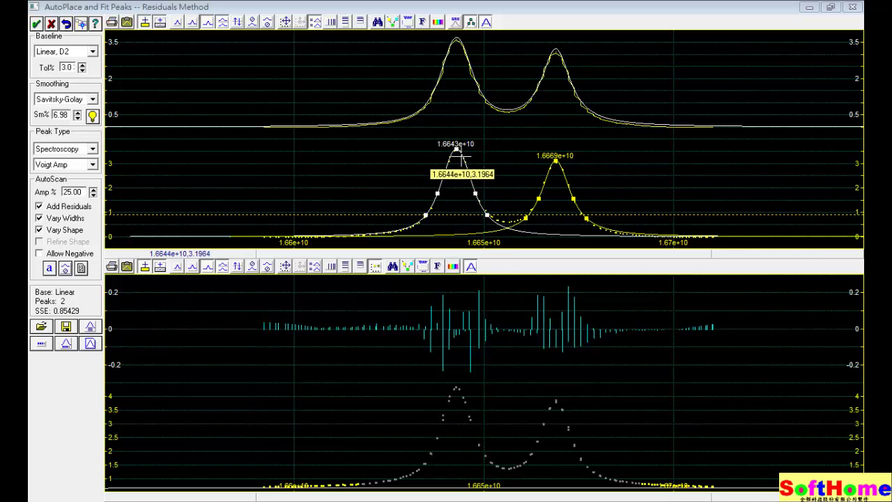
pyautogui.moveTo(343, 246); pyautogui.dragTo(668, 123)
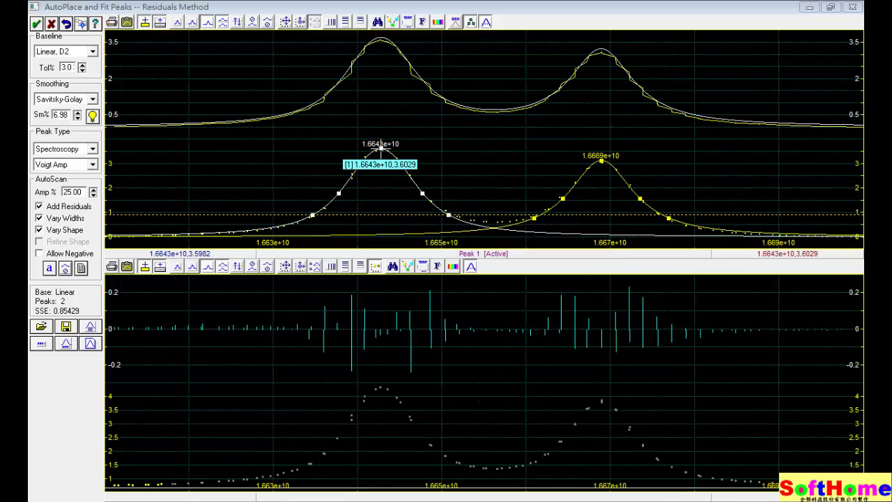
pyautogui.rightClick(381, 148)
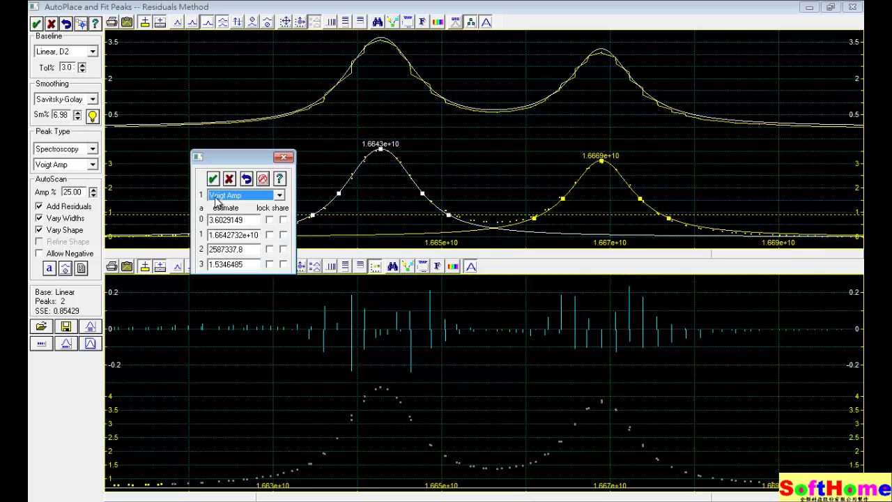
pyautogui.click(284, 159)
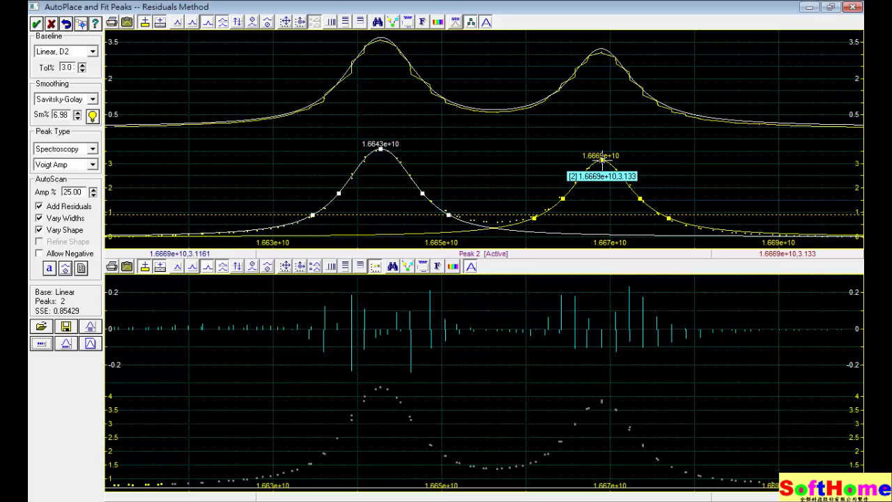
pyautogui.doubleClick(603, 160)
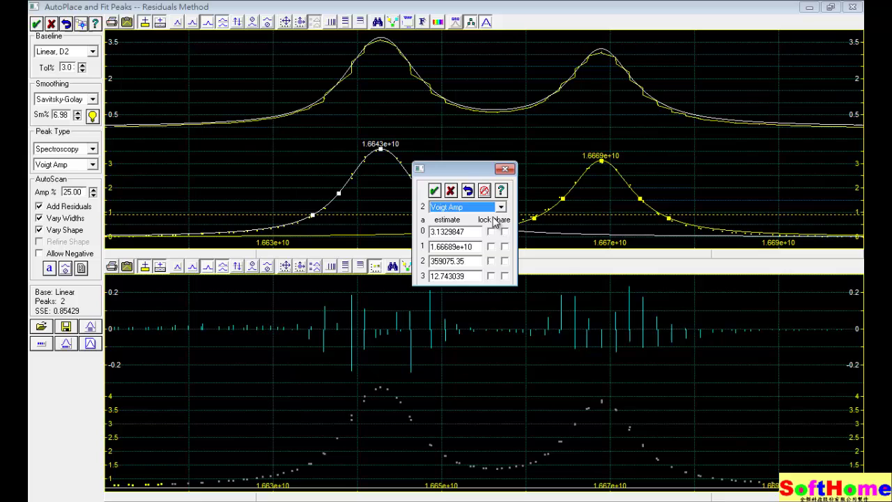
pyautogui.click(505, 169)
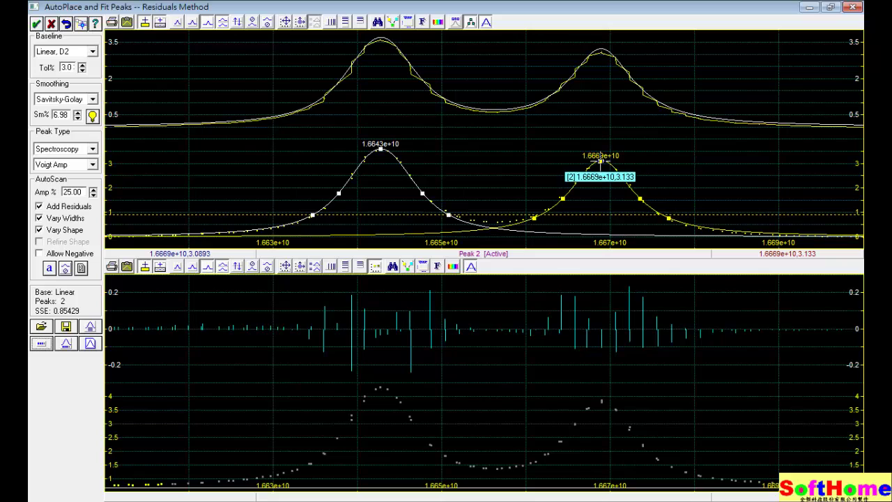
# Lower peak 2's apex and change its a0 amplitude estimate to 1, dropping SSE to 35.6876.
pyautogui.moveTo(601, 161); pyautogui.dragTo(602, 174)
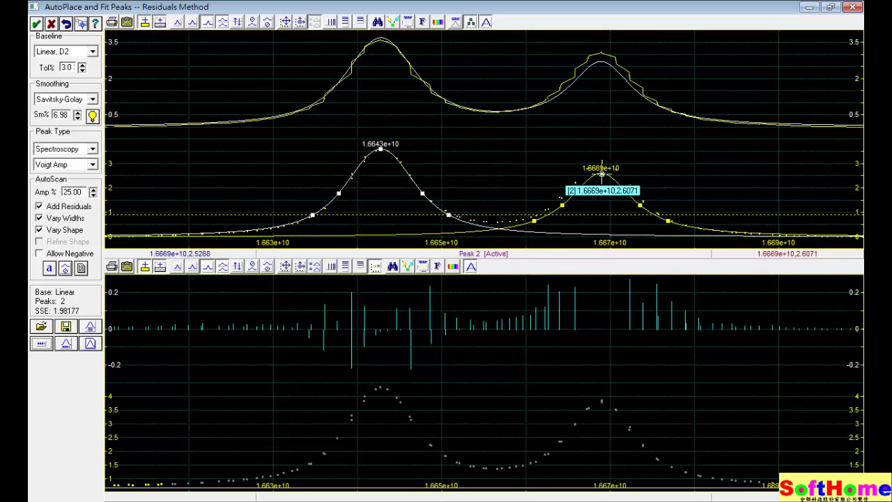
pyautogui.rightClick(602, 174)
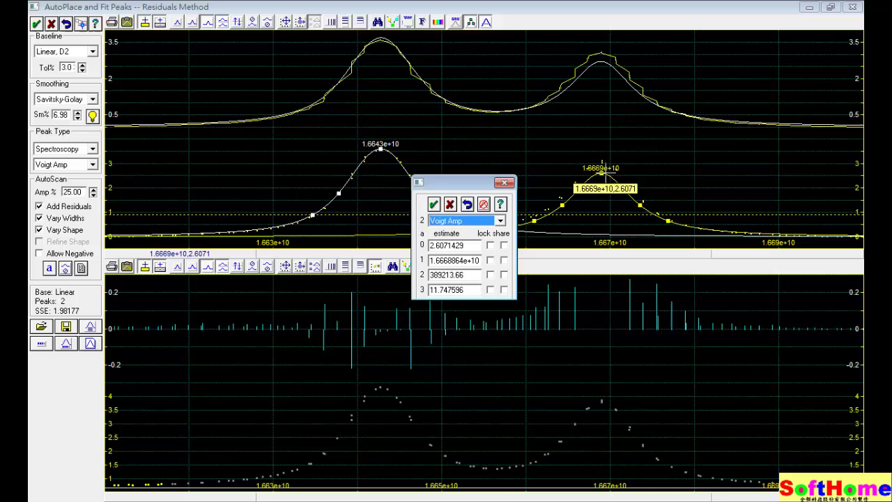
pyautogui.click(469, 247)
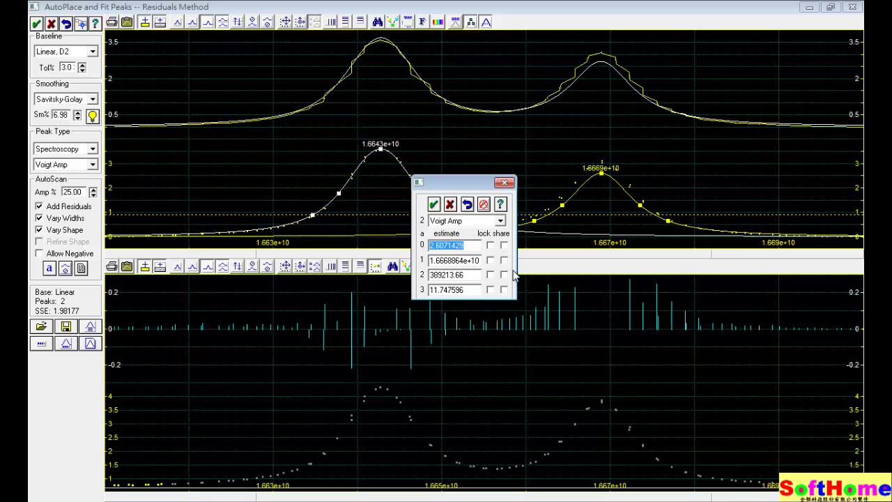
pyautogui.write('1')
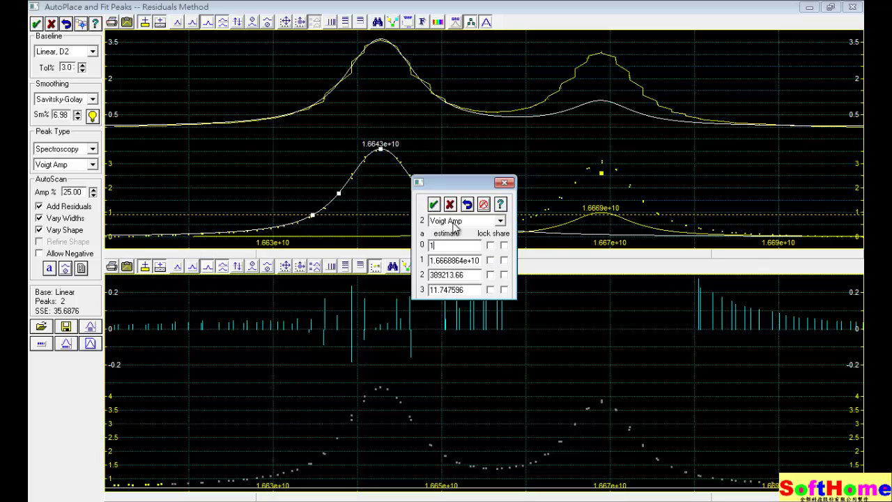
pyautogui.click(504, 182)
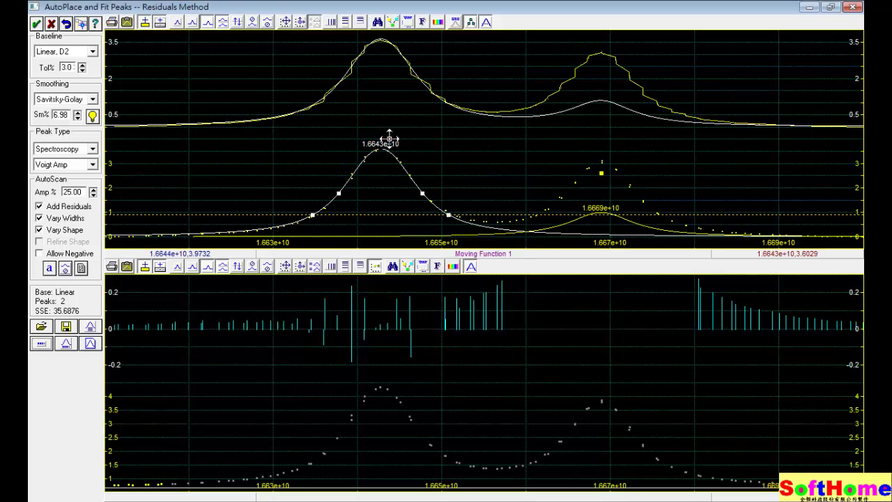
# Lower peak 1's apex and set its estimates to amplitude 1 and centre 1.66e+10.
pyautogui.click(381, 175)
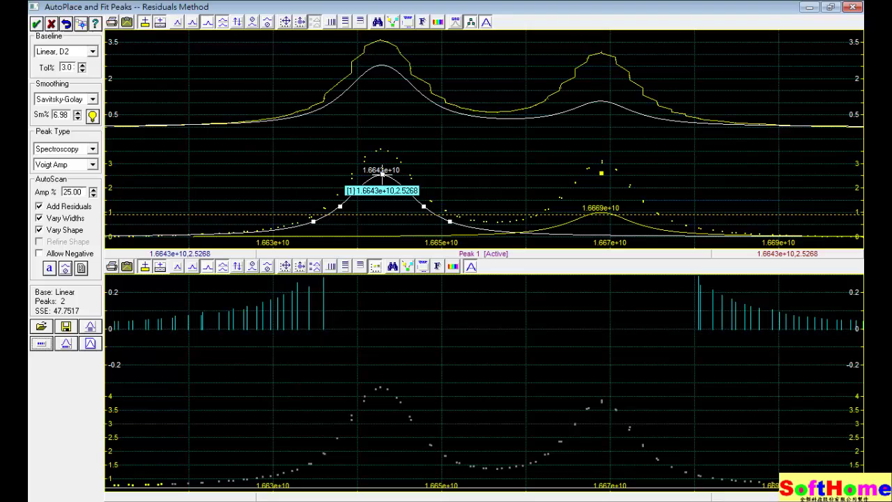
pyautogui.rightClick(382, 174)
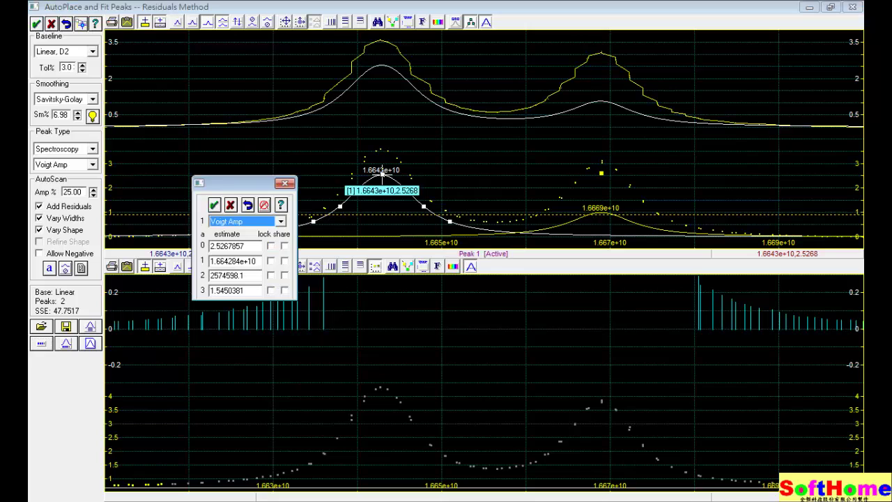
pyautogui.doubleClick(250, 246)
pyautogui.write('3')
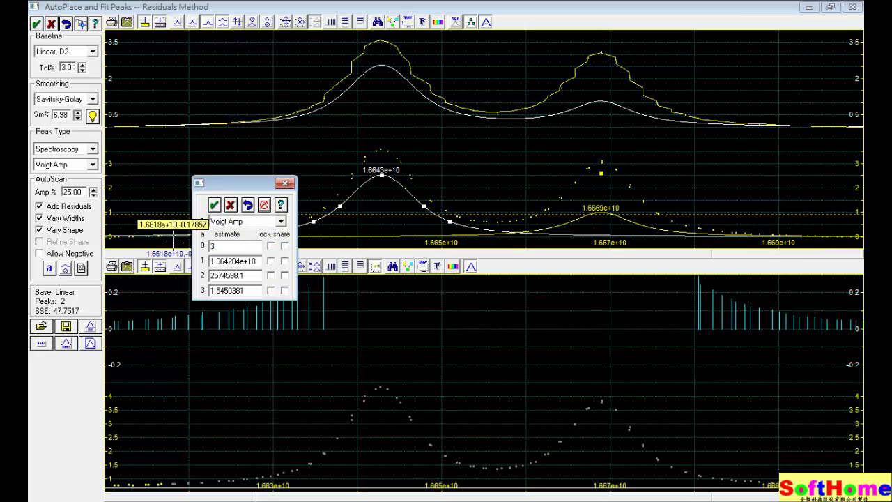
pyautogui.write('.')
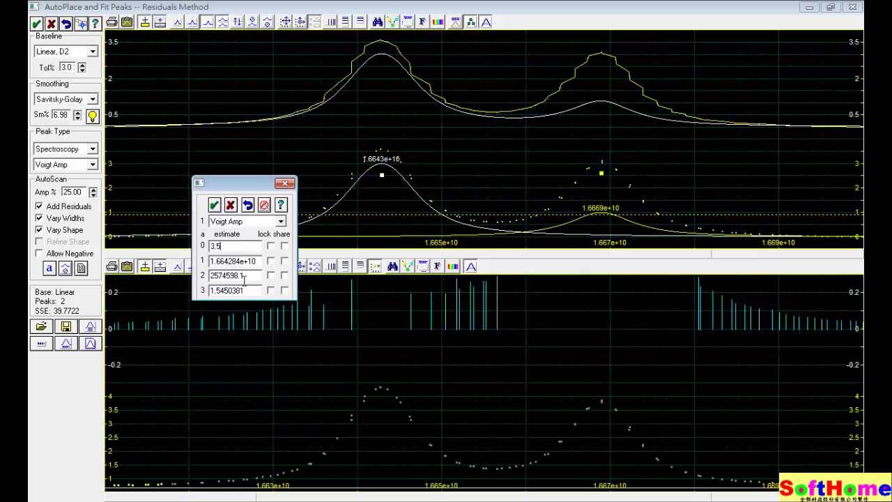
pyautogui.write('5')
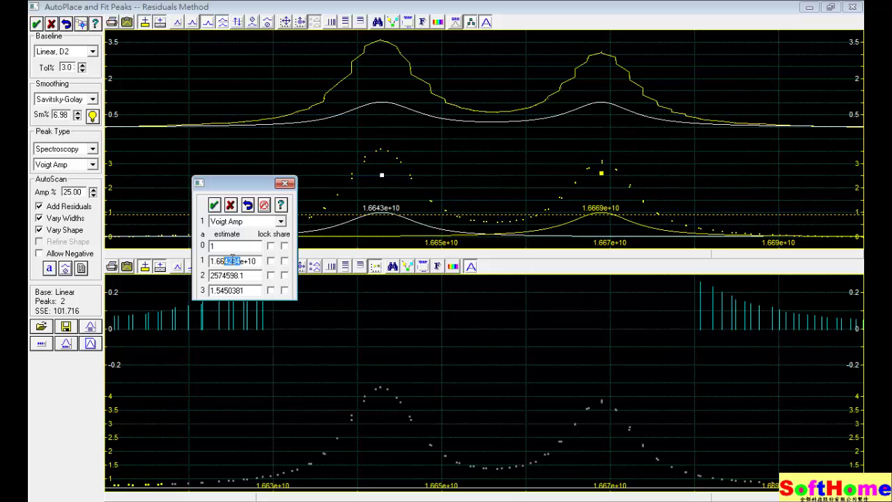
pyautogui.press('BackSpace')
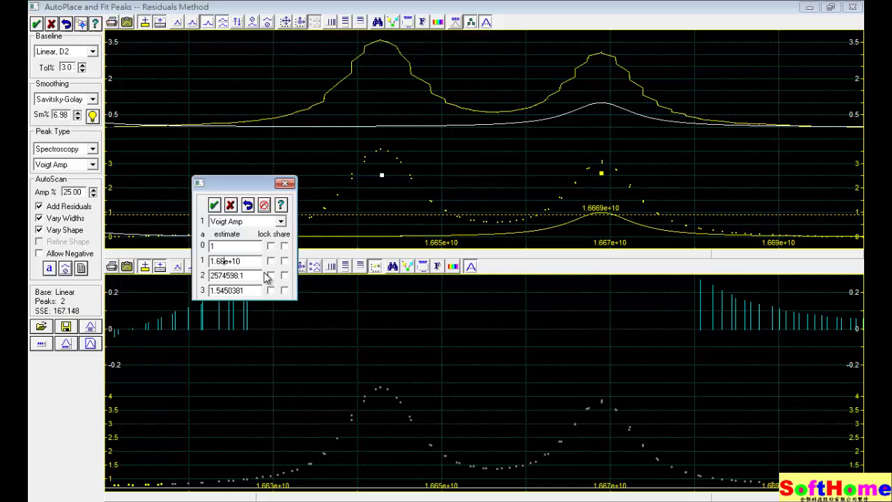